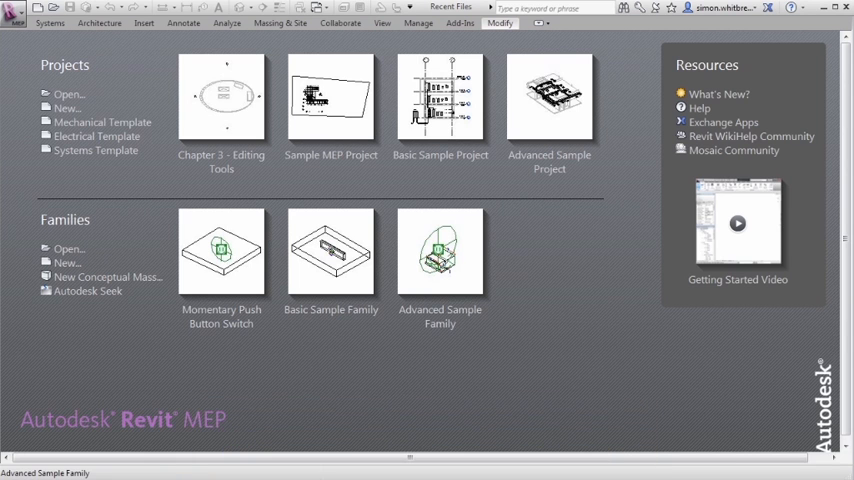
- Browse to the Revit MEP 2013 Common folder to open Sample MEP Project.rvt
{"action": "left_click", "coordinate": [68, 94]}
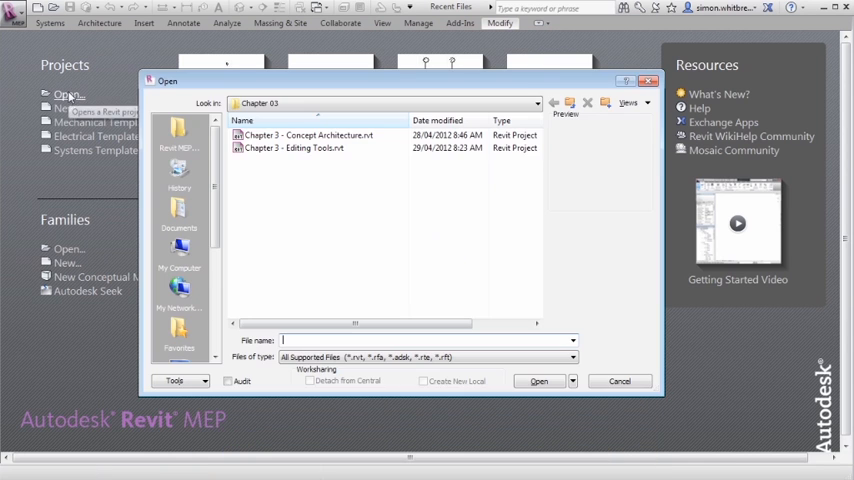
{"action": "left_click", "coordinate": [178, 133]}
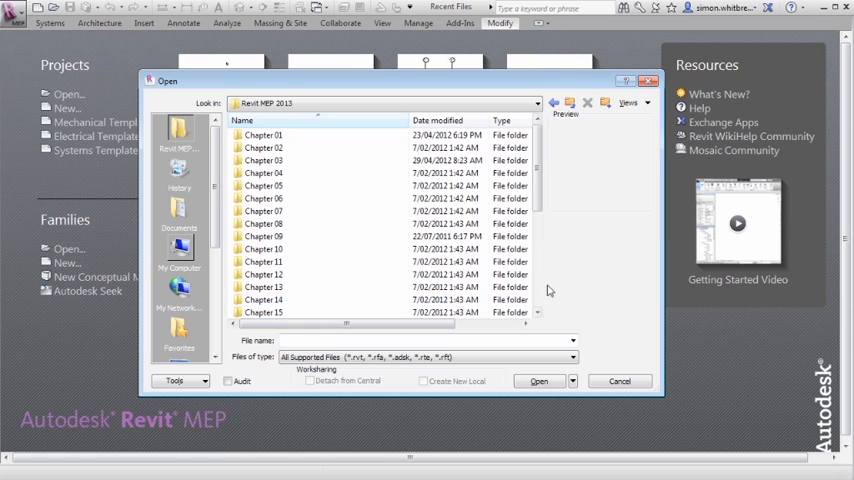
{"action": "scroll", "coordinate": [400, 250], "scroll_direction": "down", "scroll_amount": 5}
{"action": "double_click", "coordinate": [250, 226]}
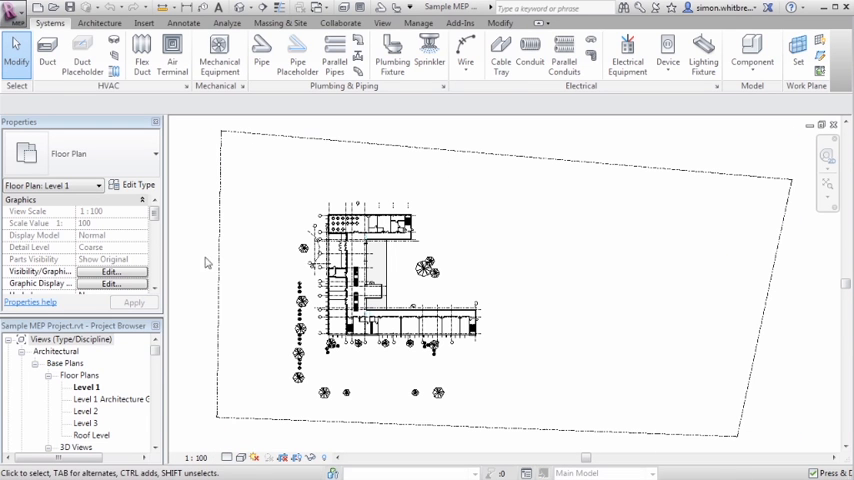
{"action": "left_click_drag", "start_coordinate": [158, 357], "coordinate": [158, 376]}
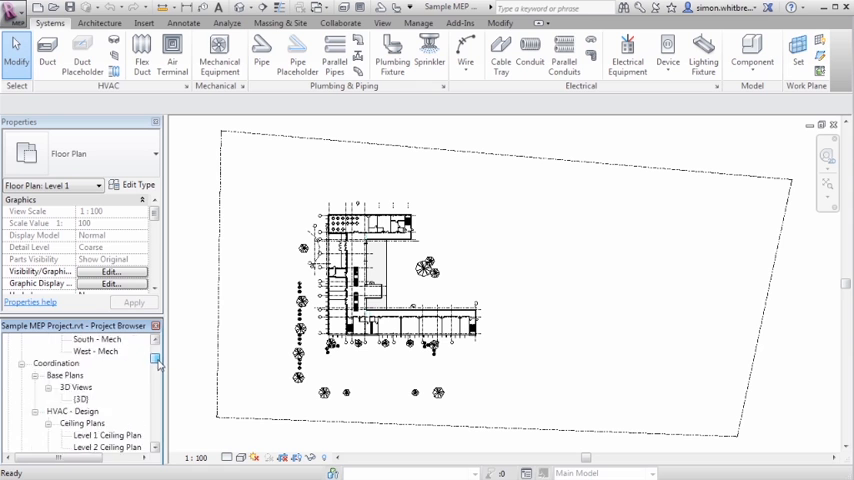
{"action": "scroll", "coordinate": [158, 376], "scroll_direction": "down", "scroll_amount": 3}
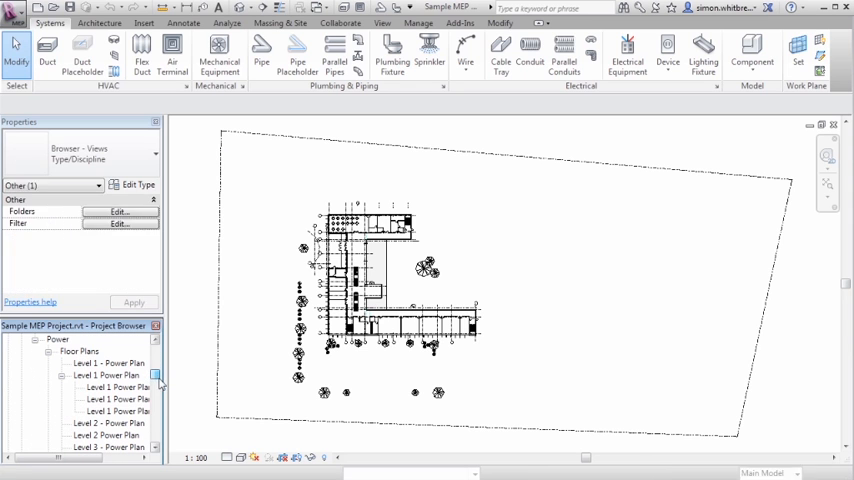
- Open the Level 1 Power Plan_A view from the Power floor plans
{"action": "double_click", "coordinate": [101, 390]}
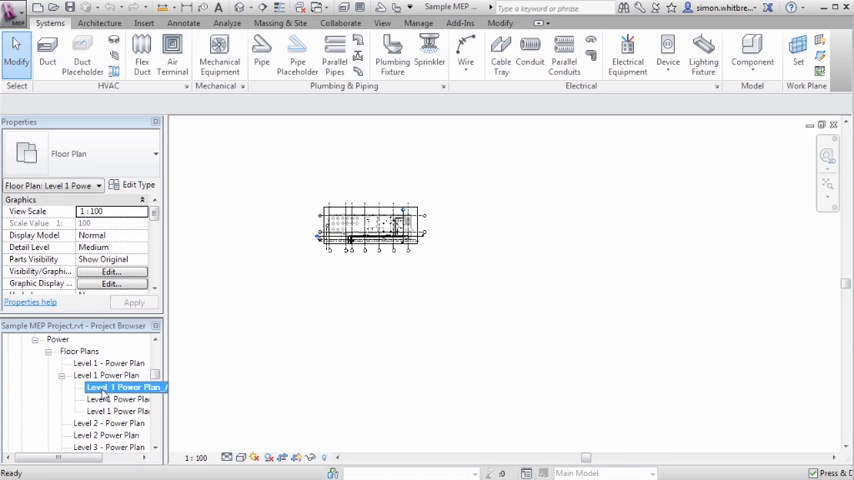
{"action": "scroll", "coordinate": [349, 225], "scroll_direction": "up", "scroll_amount": 5}
{"action": "scroll", "coordinate": [349, 225], "scroll_direction": "up", "scroll_amount": 2}
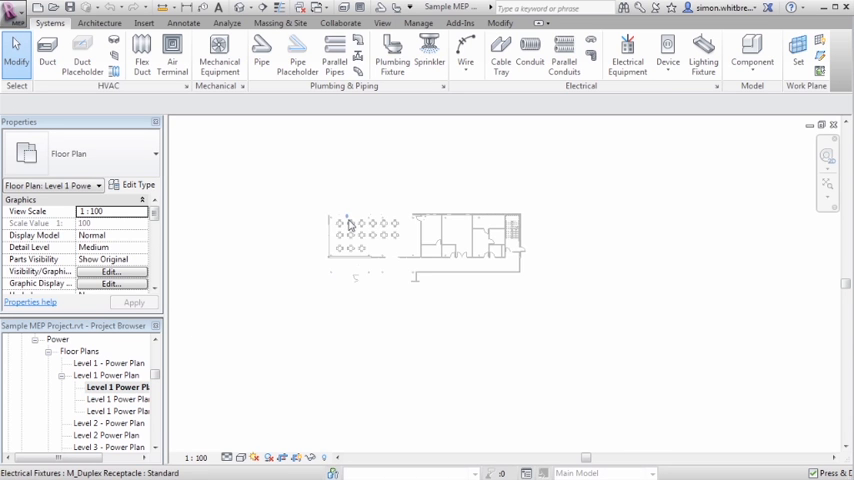
{"action": "scroll", "coordinate": [343, 223], "scroll_direction": "up", "scroll_amount": 3}
{"action": "scroll", "coordinate": [340, 230], "scroll_direction": "up", "scroll_amount": 2}
{"action": "scroll", "coordinate": [334, 236], "scroll_direction": "up", "scroll_amount": 1}
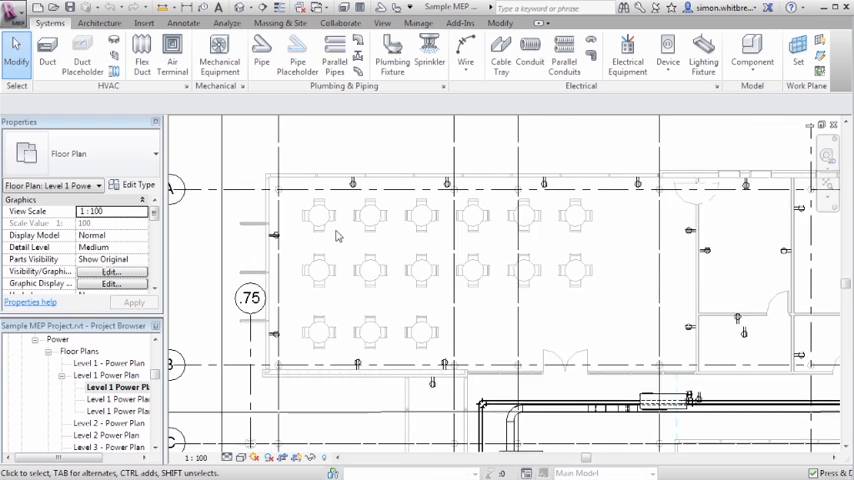
{"action": "scroll", "coordinate": [337, 236], "scroll_direction": "up", "scroll_amount": 2}
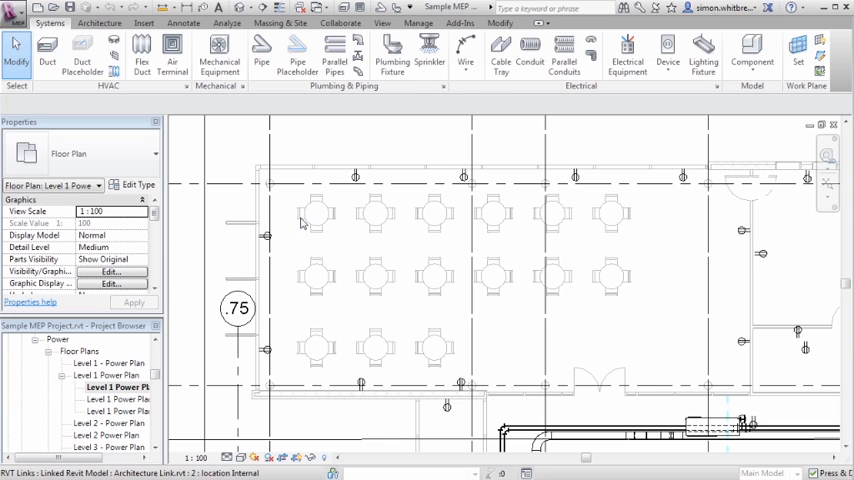
- Select the linked architecture model to check its link properties, then clear the selection
{"action": "left_click", "coordinate": [300, 218]}
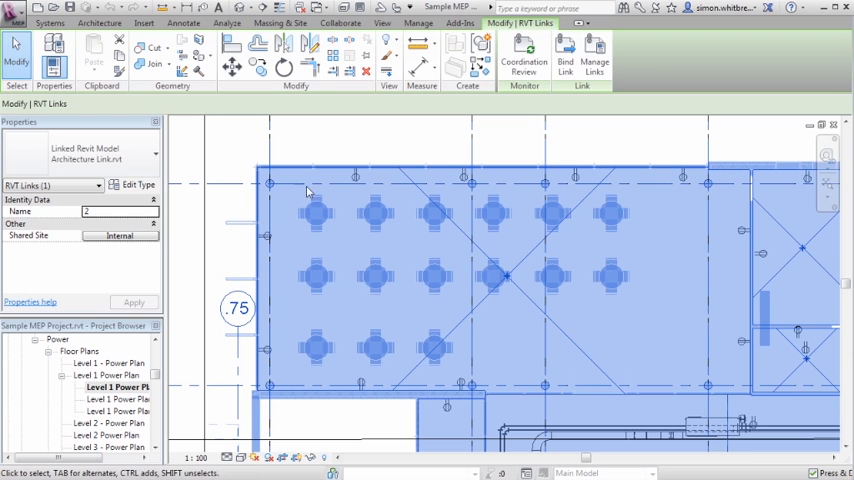
{"action": "left_click", "coordinate": [326, 138]}
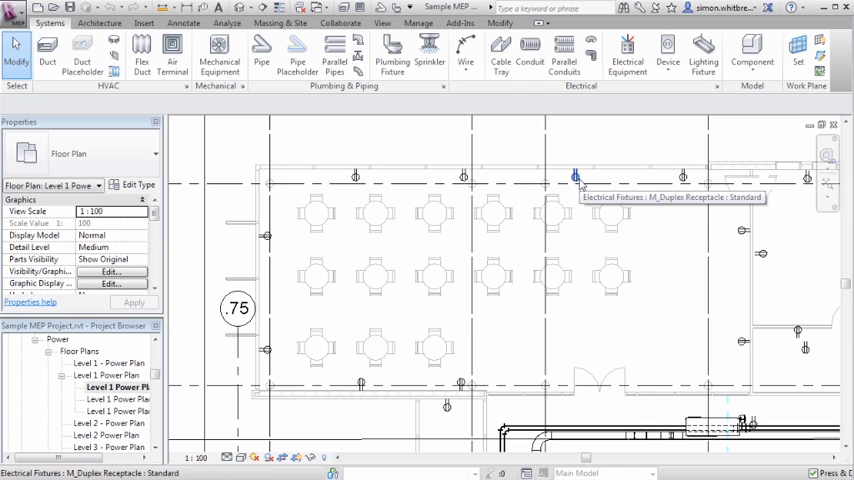
- Select a top-wall duplex receptacle and float an enlarged Properties window showing host Architecture Link.rvt
{"action": "left_click", "coordinate": [576, 178]}
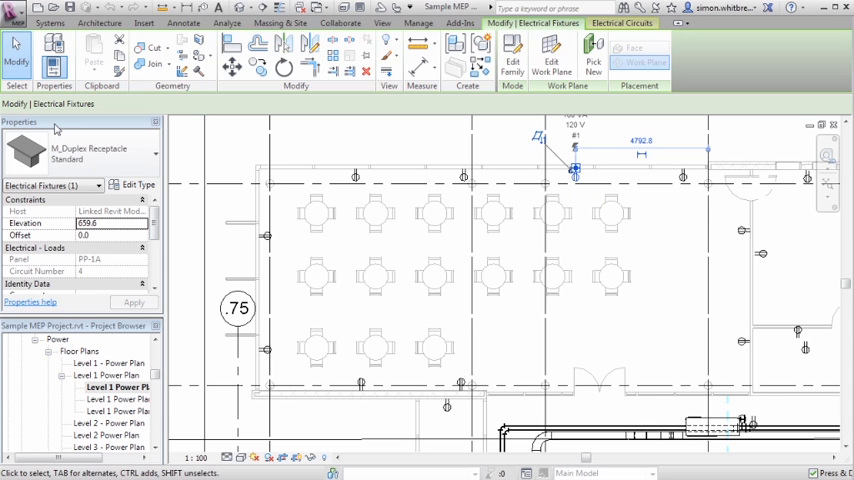
{"action": "left_click_drag", "start_coordinate": [57, 128], "coordinate": [232, 151]}
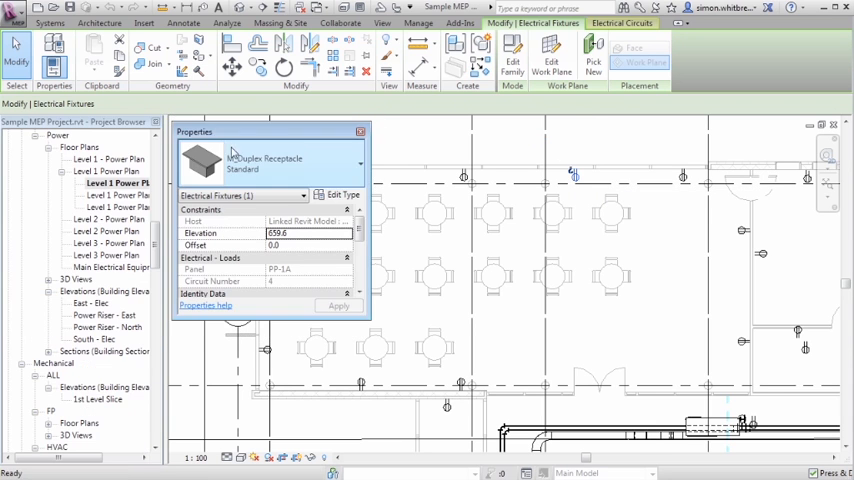
{"action": "left_click_drag", "start_coordinate": [370, 320], "coordinate": [452, 451]}
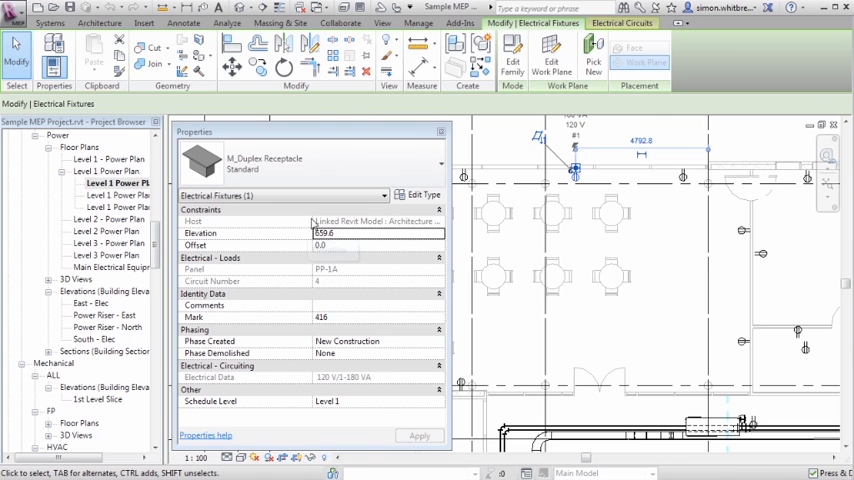
{"action": "left_click_drag", "start_coordinate": [312, 222], "coordinate": [260, 222]}
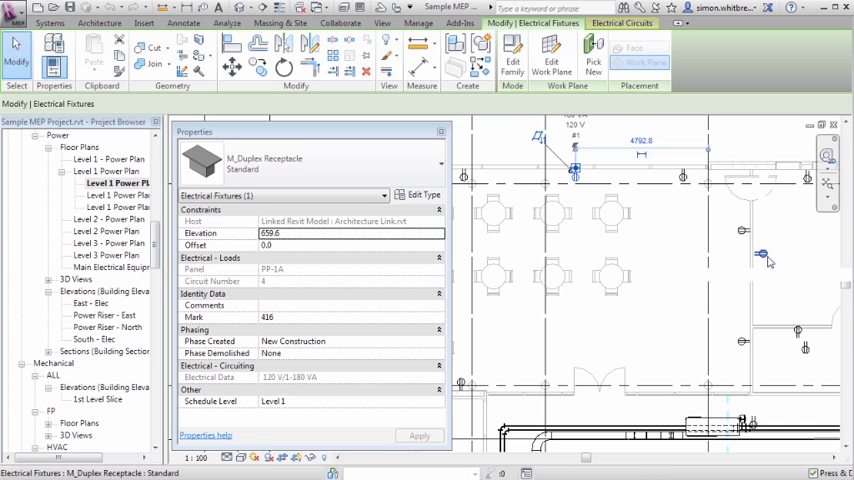
- Check that right-wall receptacle 420 has no associated host and bring its wall into view
{"action": "left_click", "coordinate": [766, 259]}
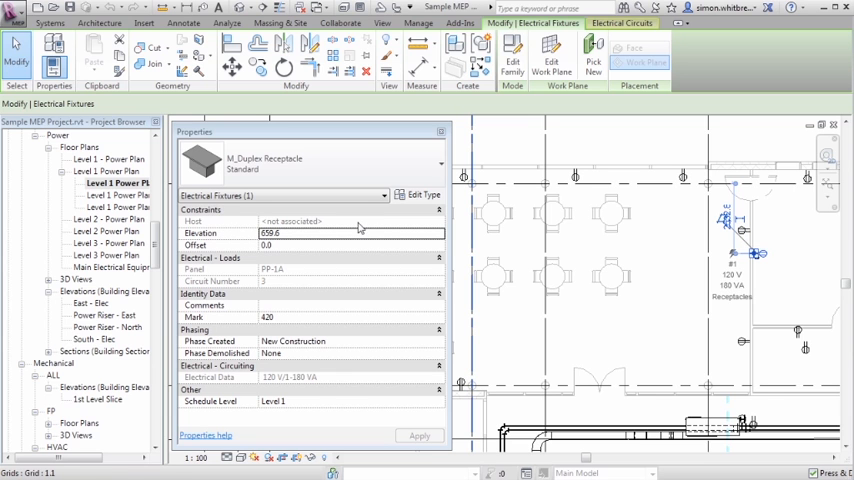
{"action": "left_click", "coordinate": [683, 276]}
{"action": "mouse_move", "coordinate": [652, 259]}
{"action": "middle_mouse_down"}
{"action": "mouse_move", "coordinate": [575, 256]}
{"action": "mouse_move", "coordinate": [527, 280]}
{"action": "middle_mouse_up"}
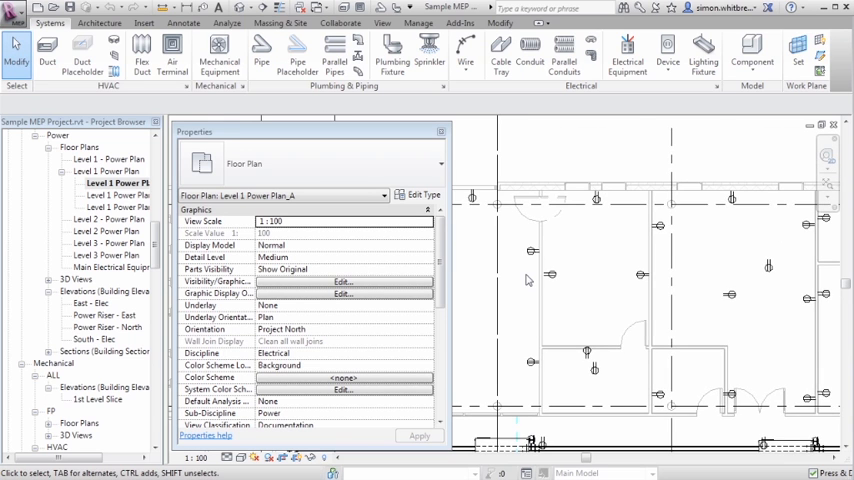
{"action": "scroll", "coordinate": [527, 280], "scroll_direction": "up", "scroll_amount": 2}
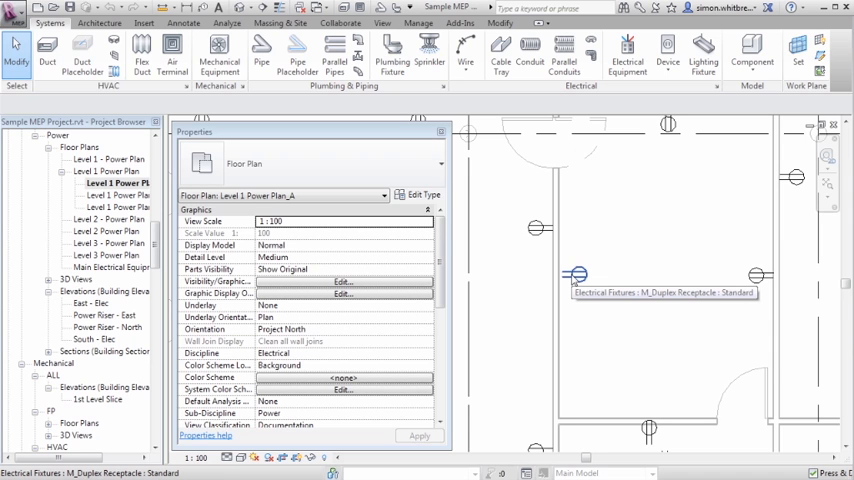
- Re-host receptacle 420 onto the linked model's wall face with Pick New, keeping elevation 659.6
{"action": "left_click", "coordinate": [574, 277]}
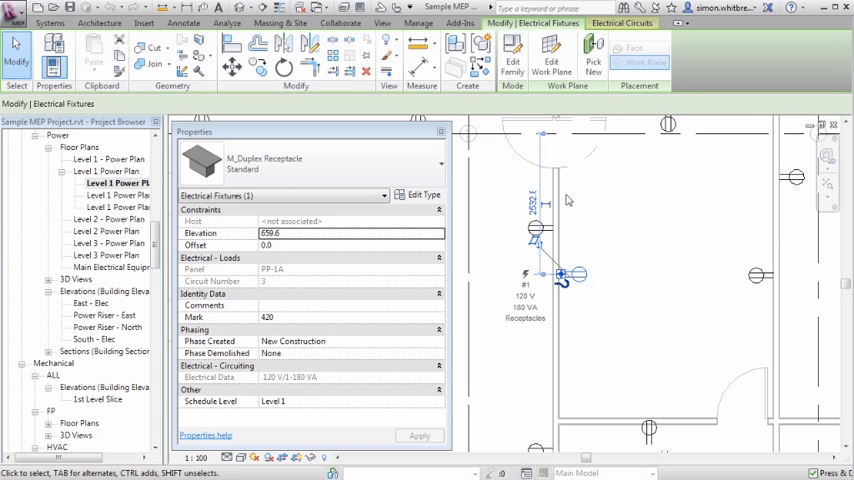
{"action": "left_click", "coordinate": [593, 66]}
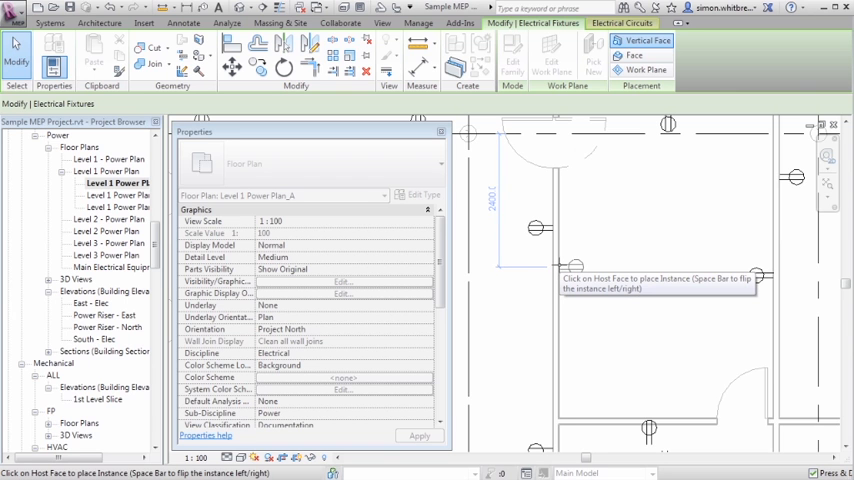
{"action": "left_click", "coordinate": [560, 267]}
{"action": "key", "text": "Escape"}
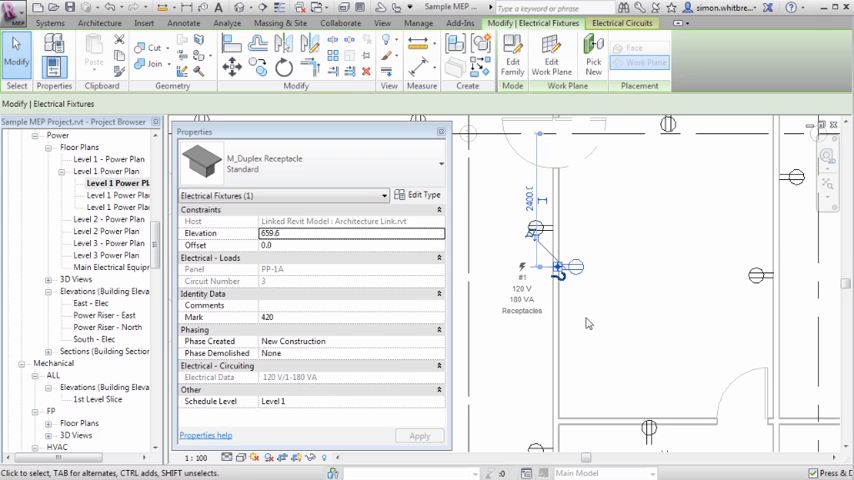
{"action": "middle_click_drag", "start_coordinate": [606, 361], "coordinate": [581, 242]}
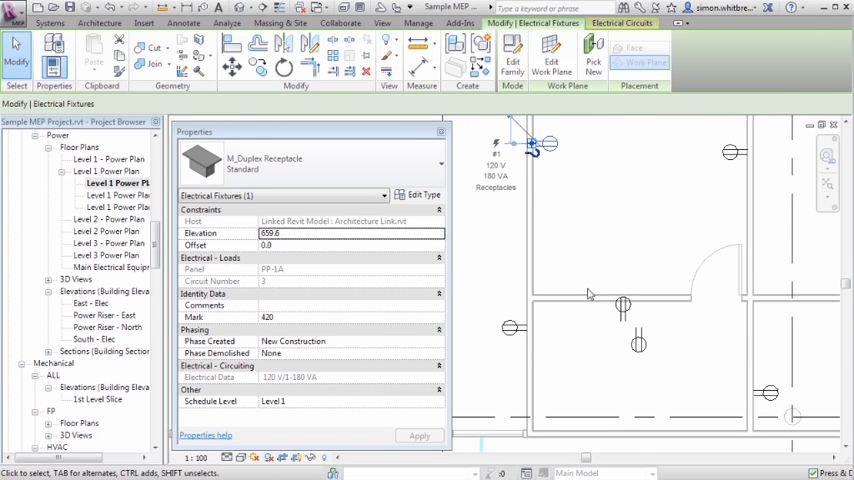
- Re-host doorway receptacles 424 and 423 onto linked wall faces with Pick New, keeping elevation 659.6
{"action": "left_click", "coordinate": [628, 311]}
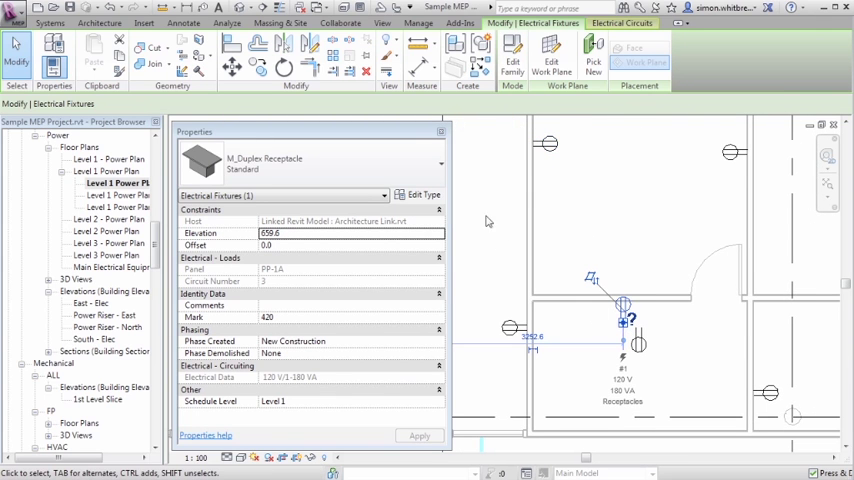
{"action": "left_click", "coordinate": [584, 72]}
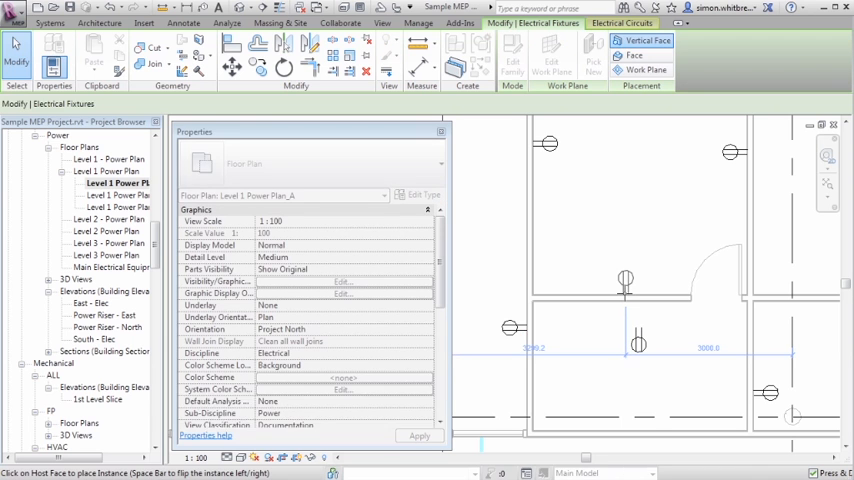
{"action": "left_click", "coordinate": [628, 298]}
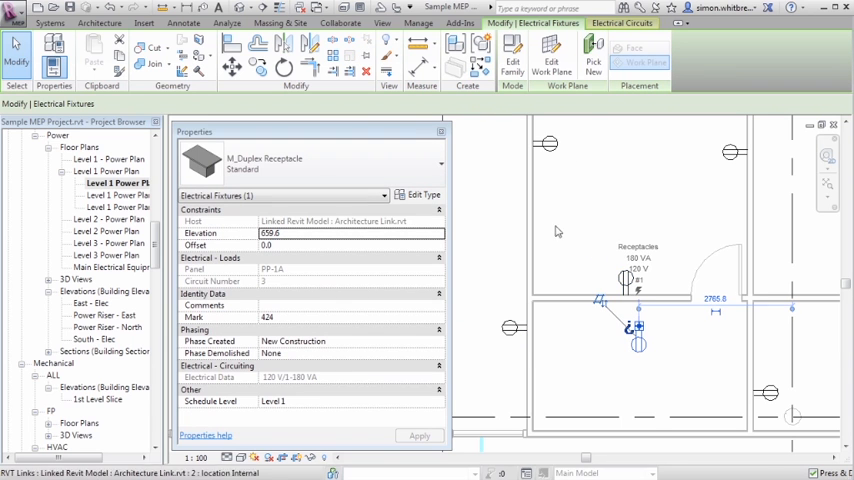
{"action": "left_click", "coordinate": [593, 66]}
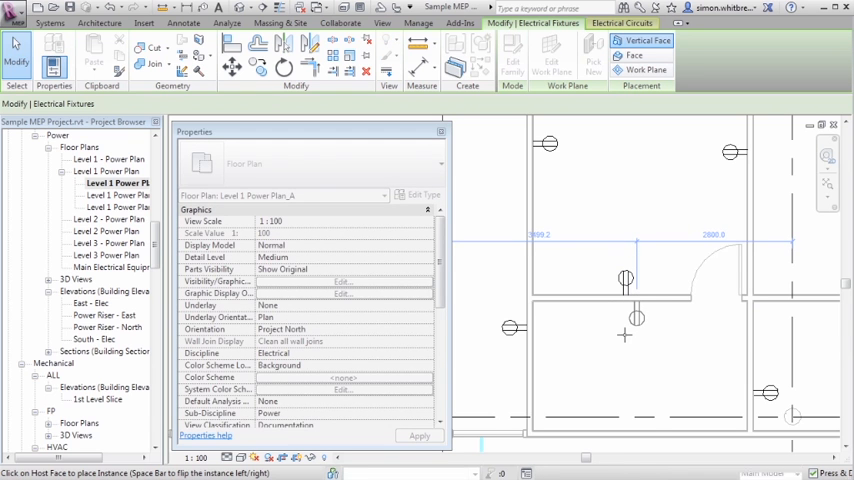
{"action": "left_click", "coordinate": [634, 310]}
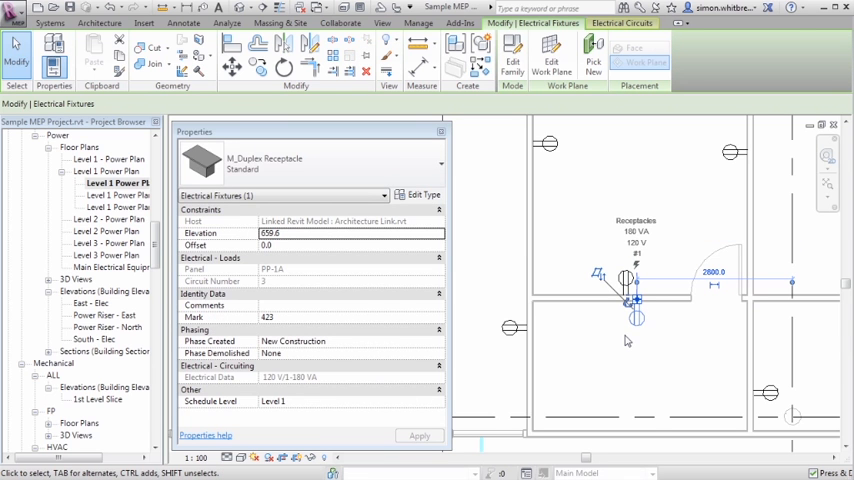